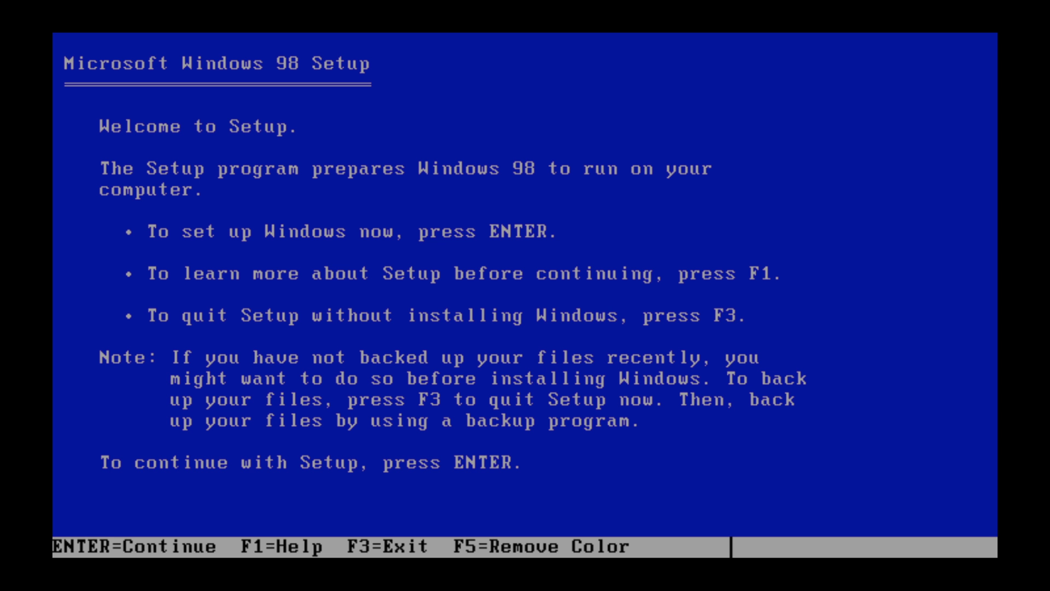
Have Setup configure the unallocated disk space with large disk support enabled, and restart the computer.
key("Return")
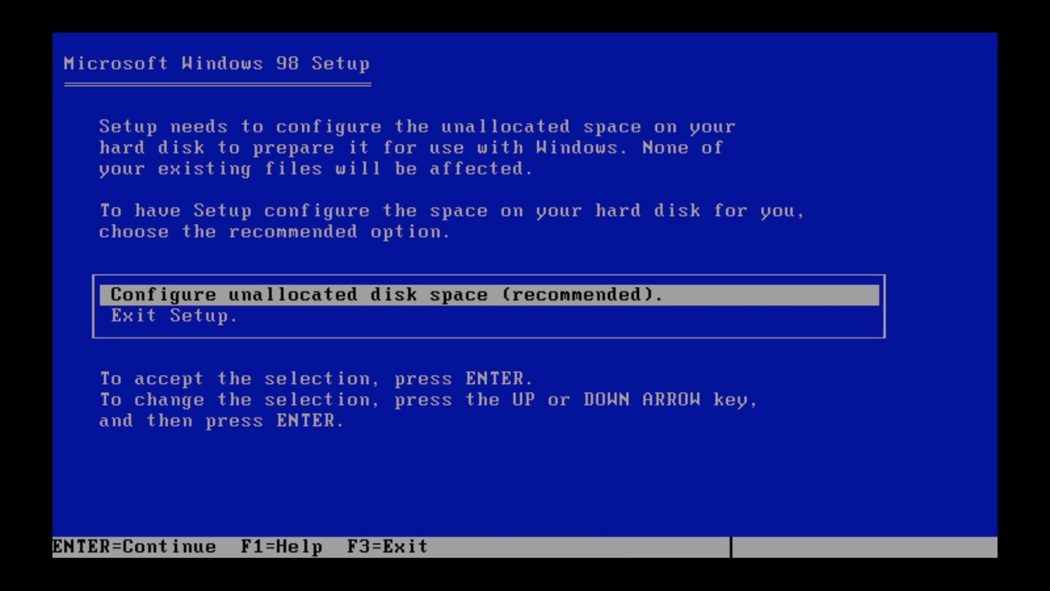
key("Return")
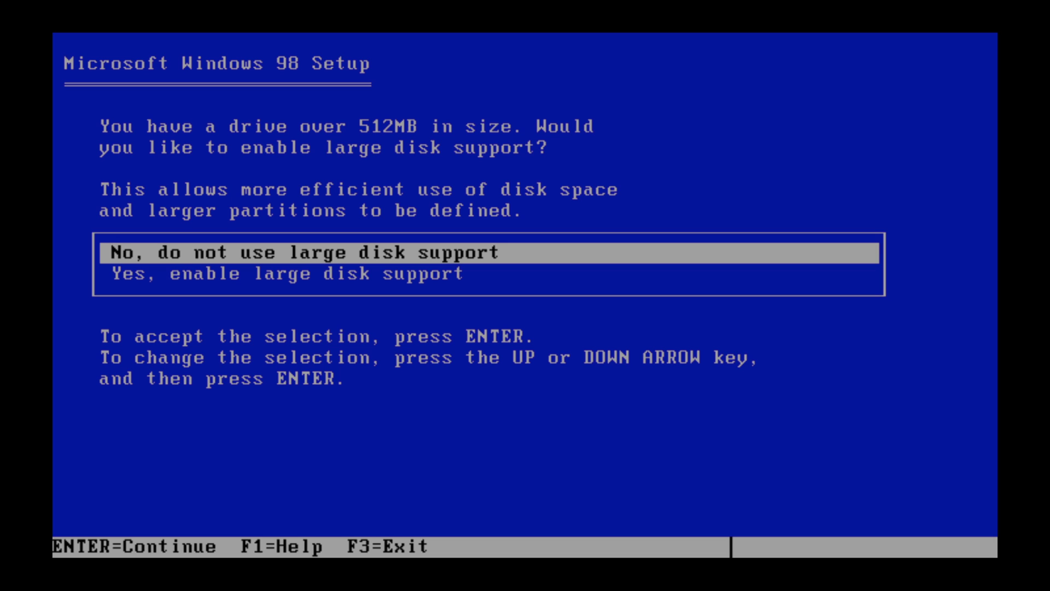
key("Down")
key("Return")
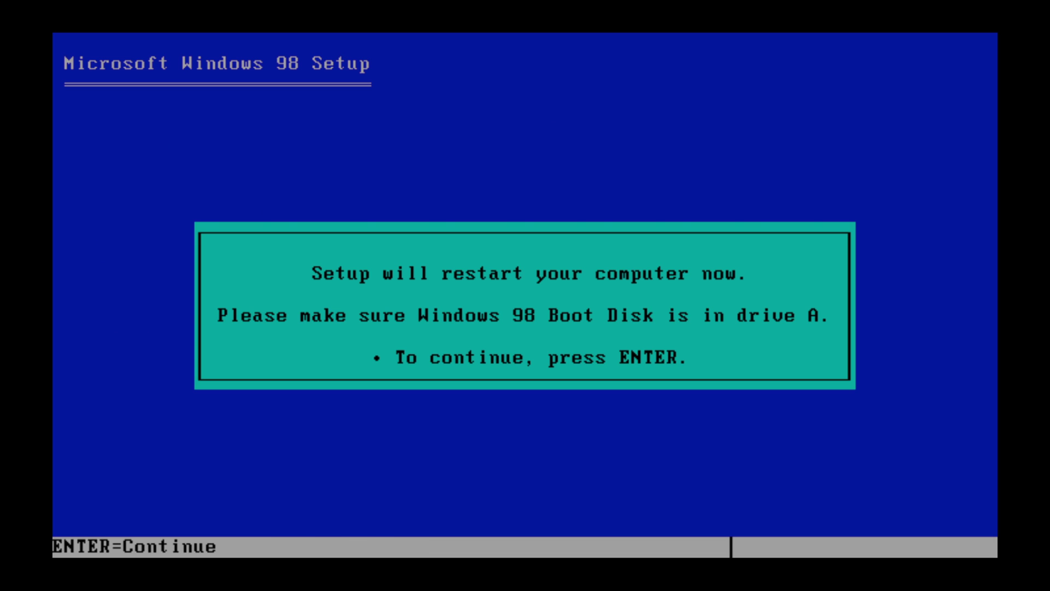
key("Return")
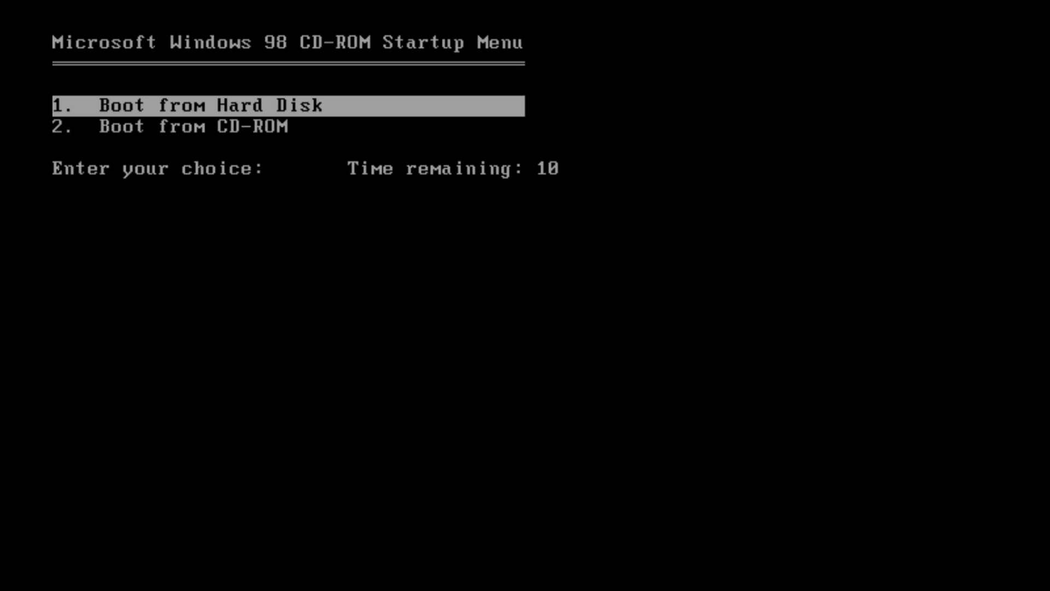
Boot from CD-ROM into Windows 98 Setup and let it perform the routine system check.
key("Down")
key("Return")
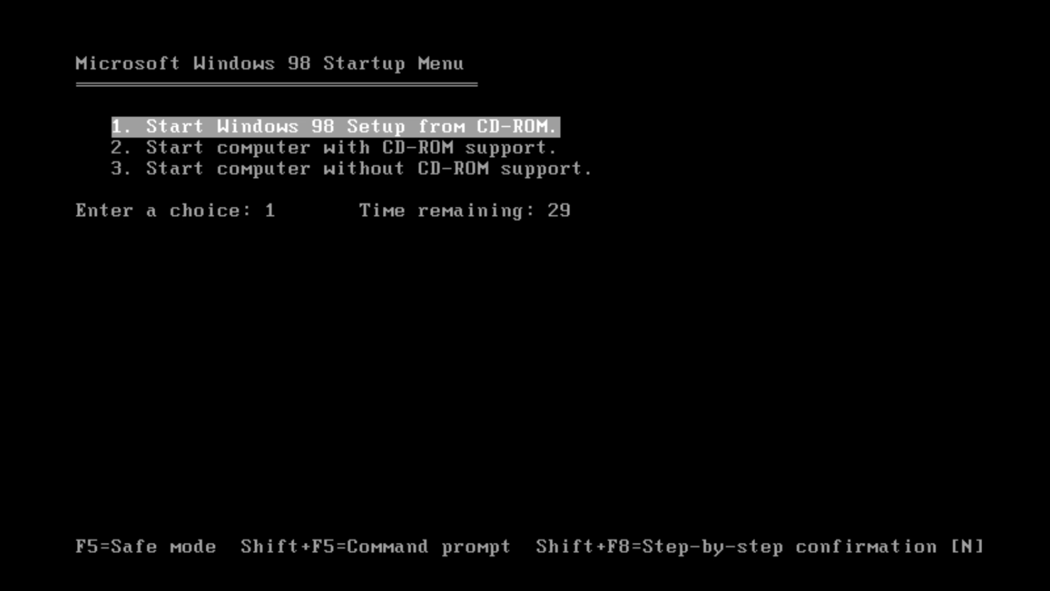
key("Return")
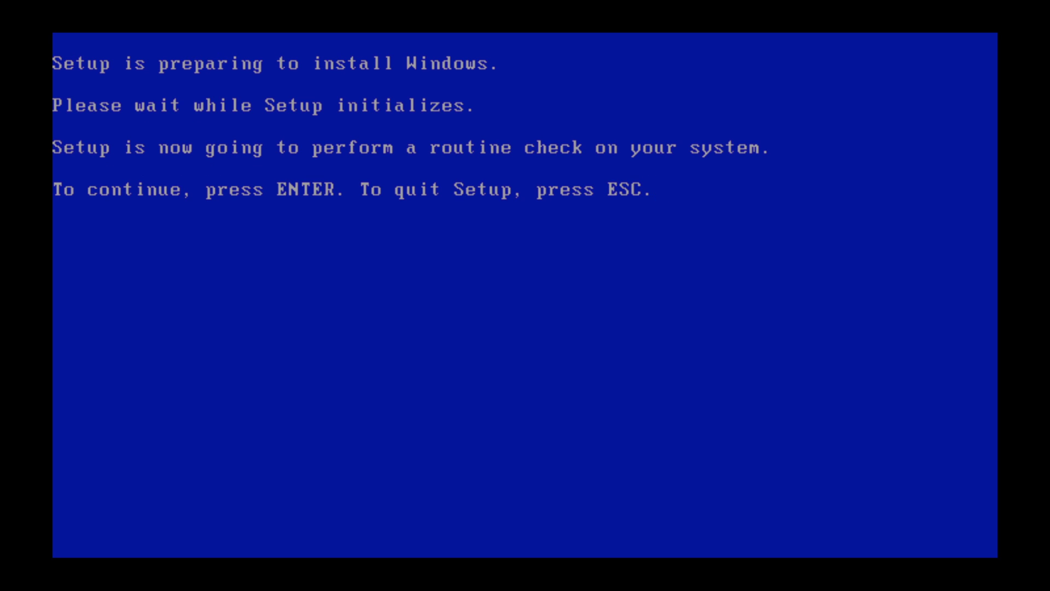
key("Return")
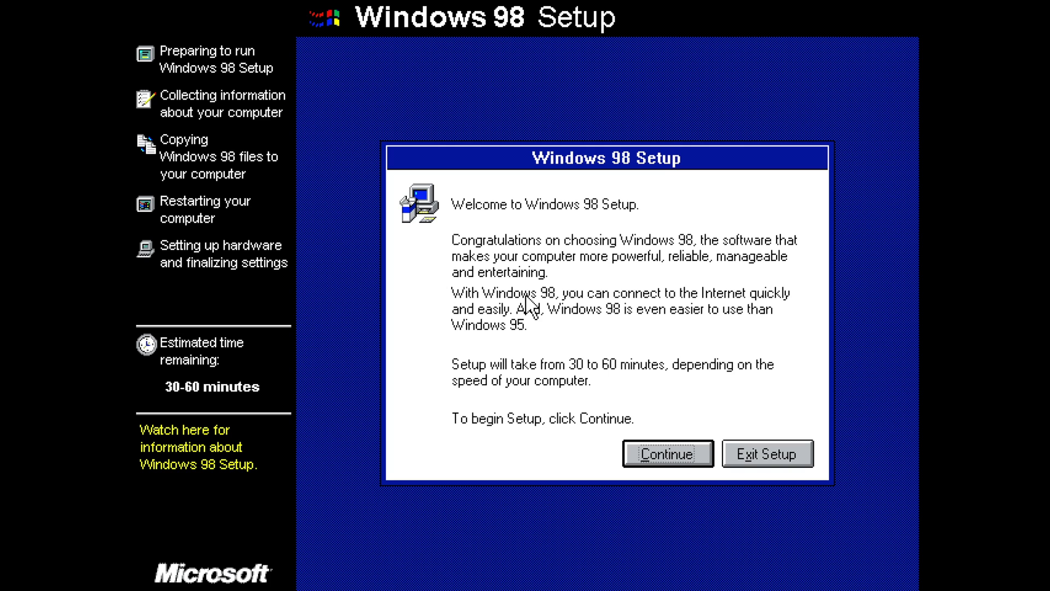
Begin Windows 98 Setup with C:\WINDOWS as the install directory and the most common components.
left_click(670, 464)
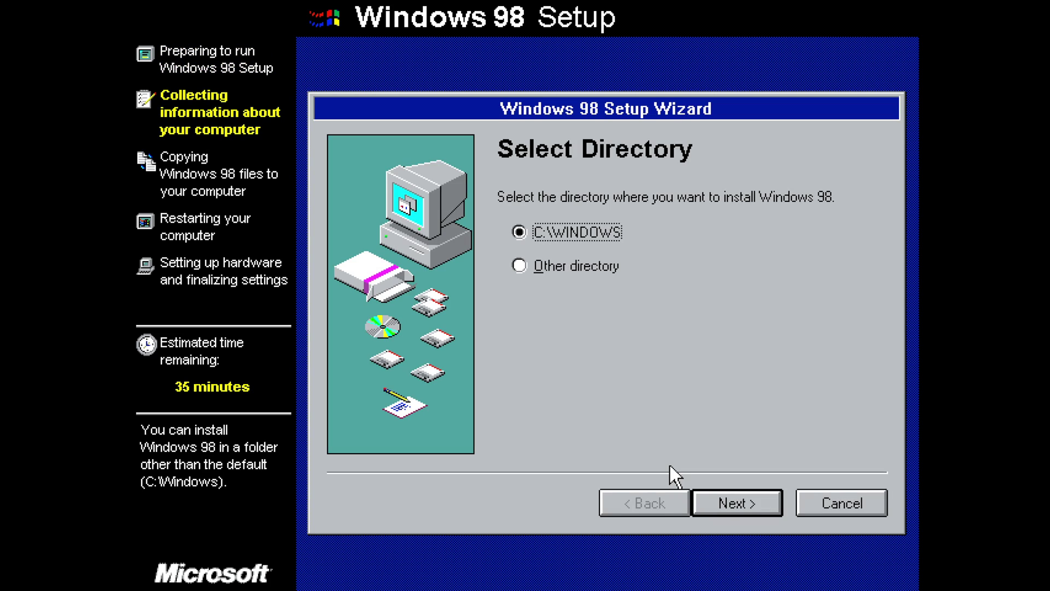
left_click(701, 499)
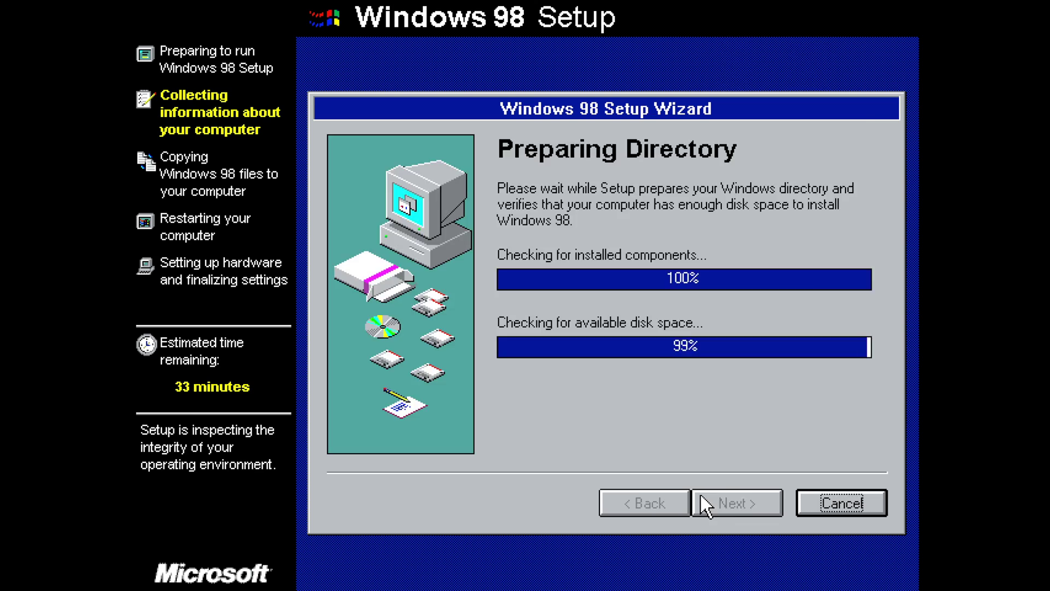
left_click(702, 499)
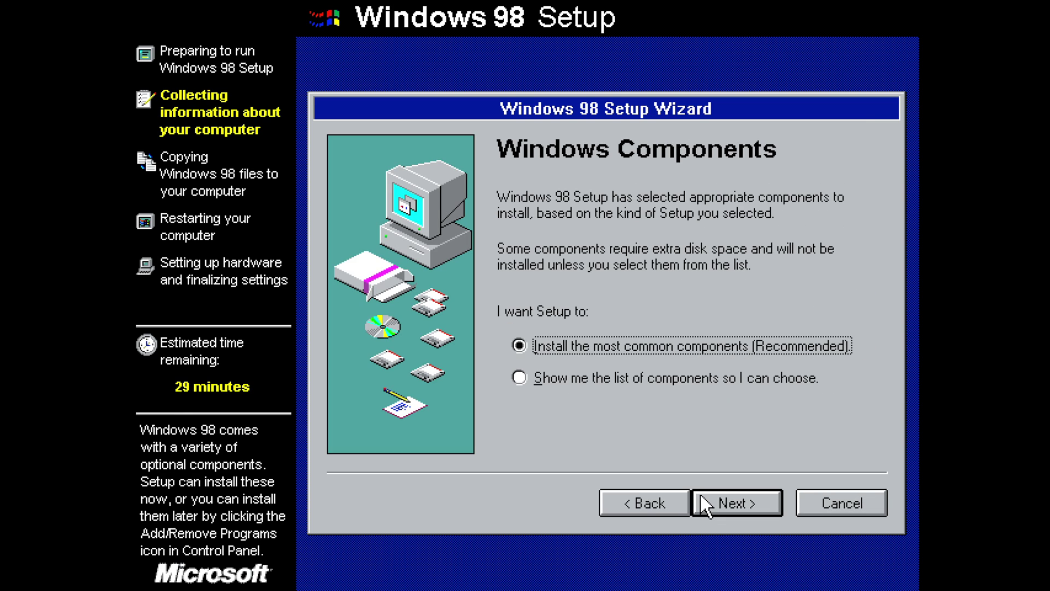
left_click(701, 498)
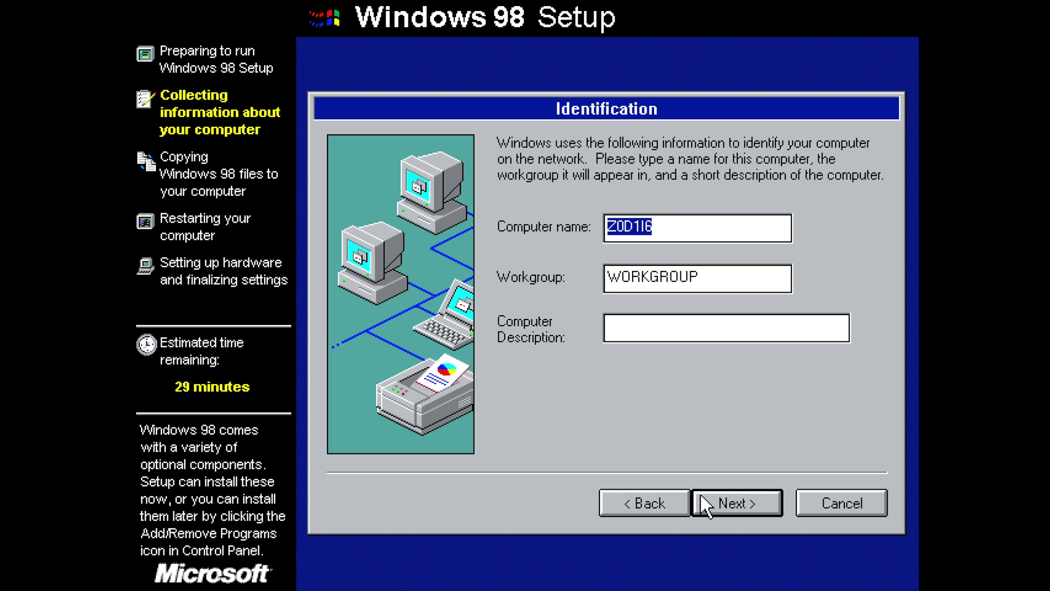
Copy the Windows 98 files using the default computer identification and United States as the location, and restart the computer.
left_click(702, 498)
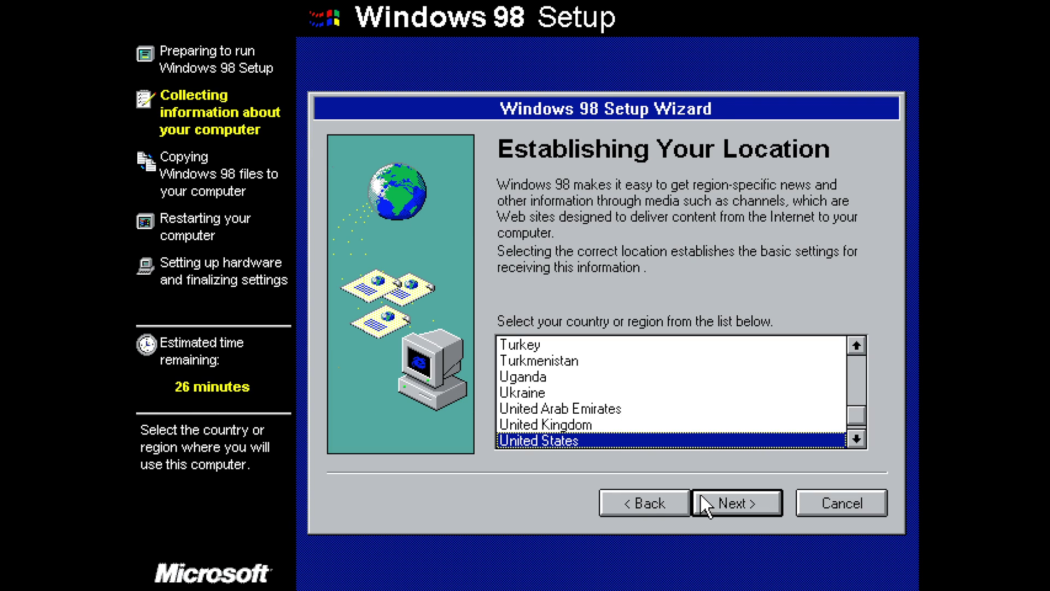
left_click(700, 496)
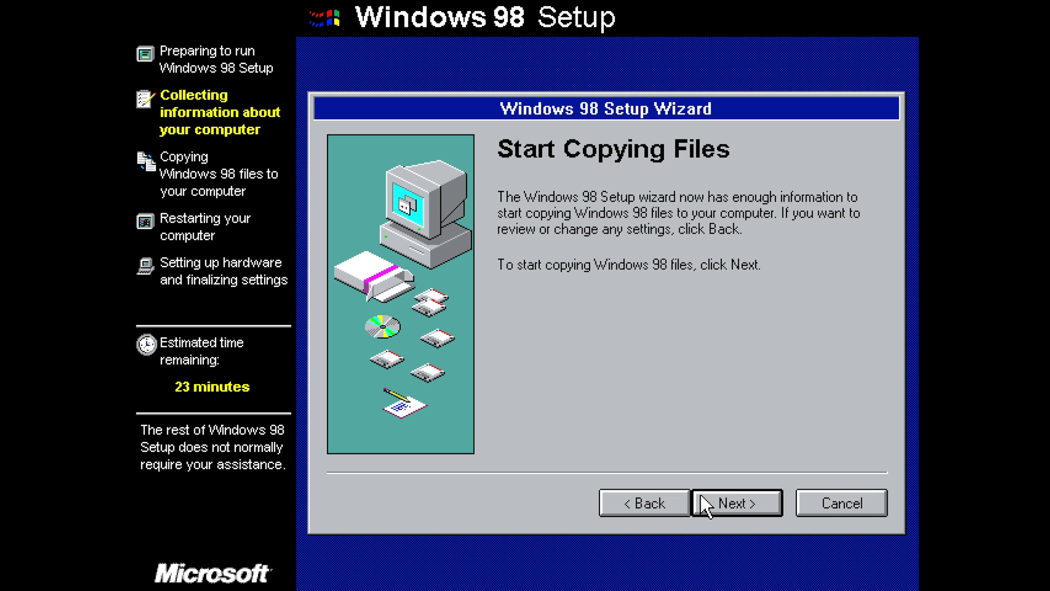
left_click(701, 496)
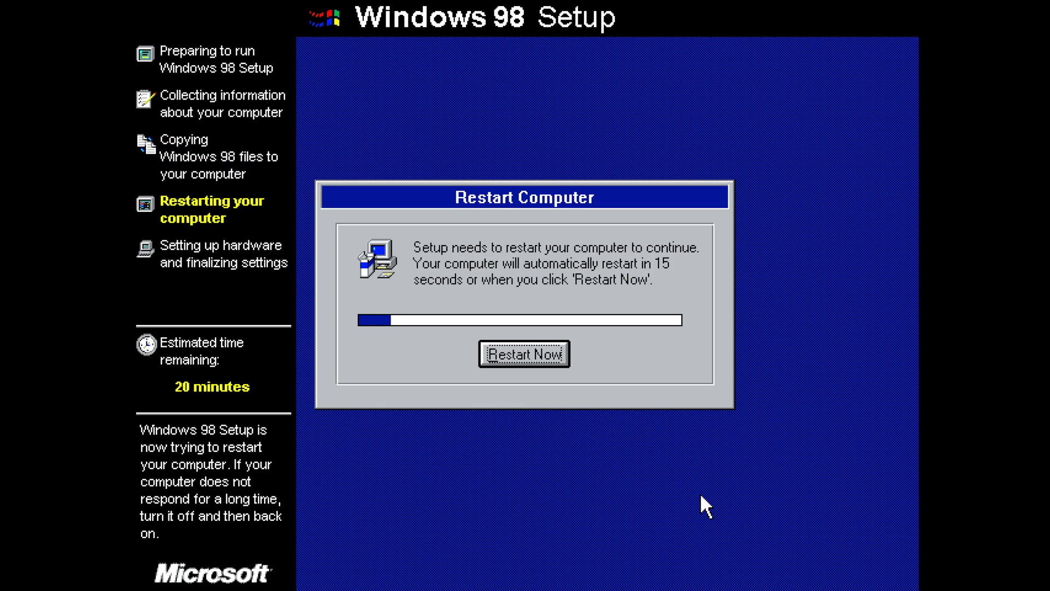
key("Return")
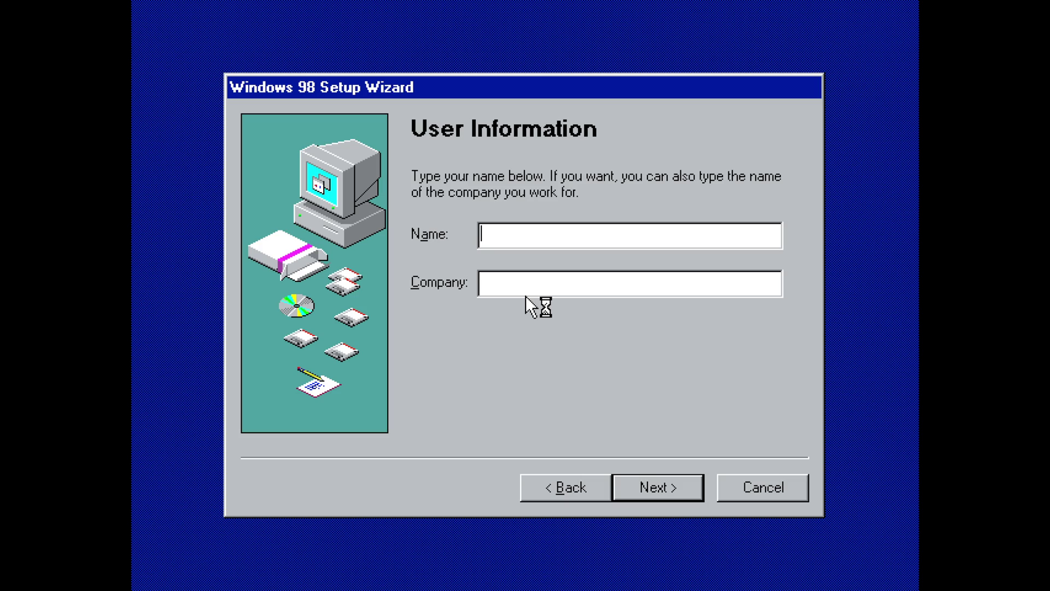
Enter the user's name with no company, accept the License Agreement and finish the Setup Wizard.
type("Martin")
key("Return")
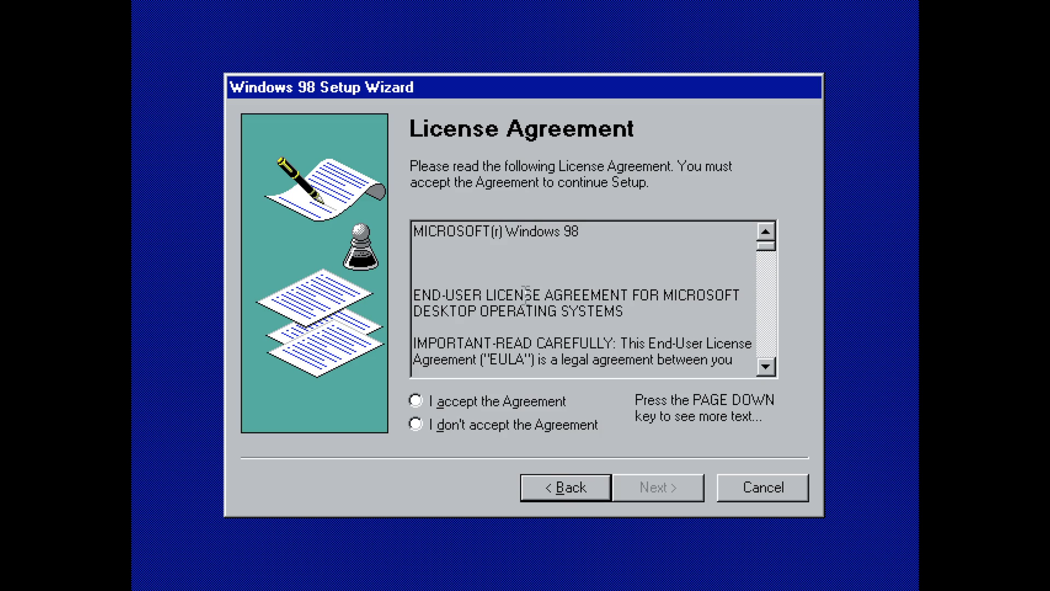
key("alt+a")
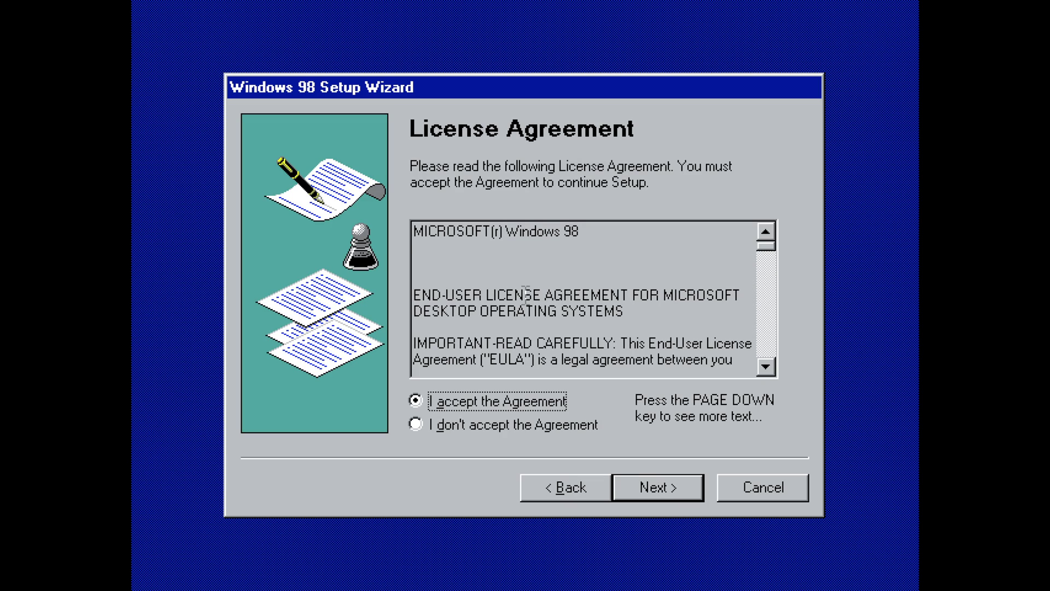
key("Return")
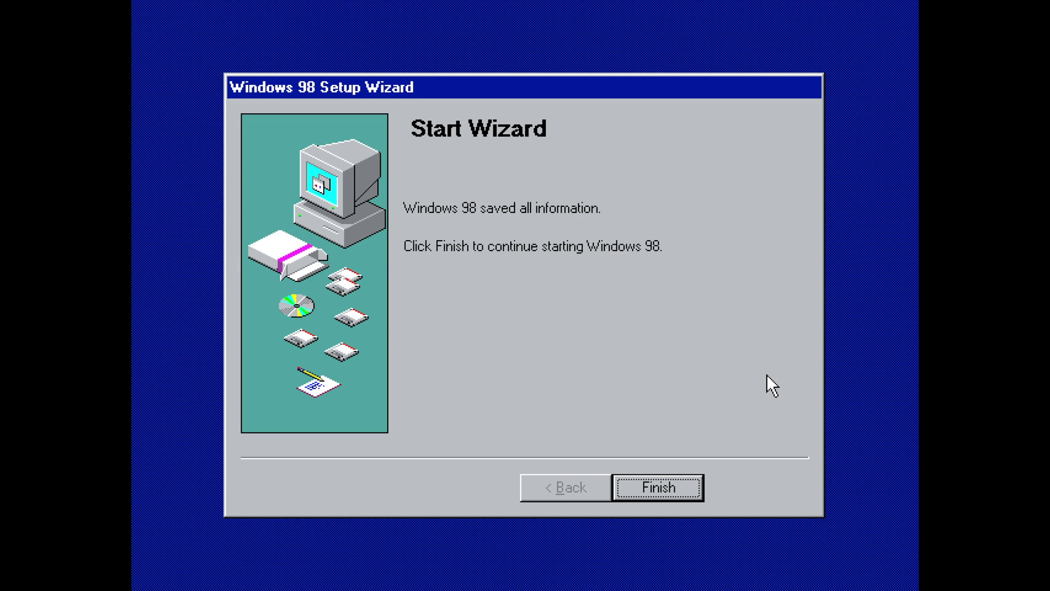
key("Return")
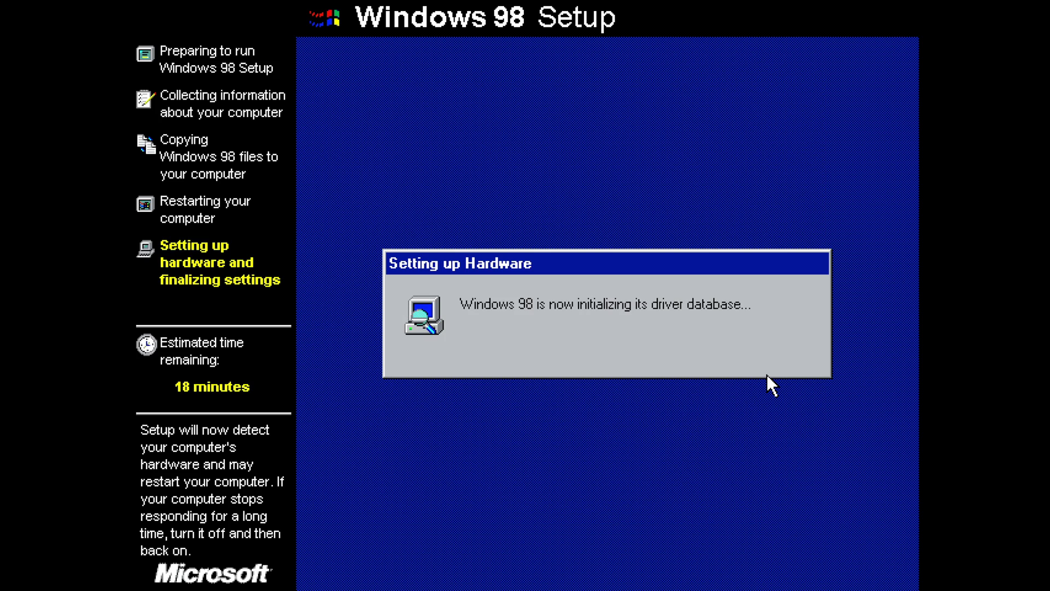
Restart after hardware setup, keep the (GMT-08:00) Pacific Time (US & Canada); Tijuana time zone, and restart again.
left_click(767, 374)
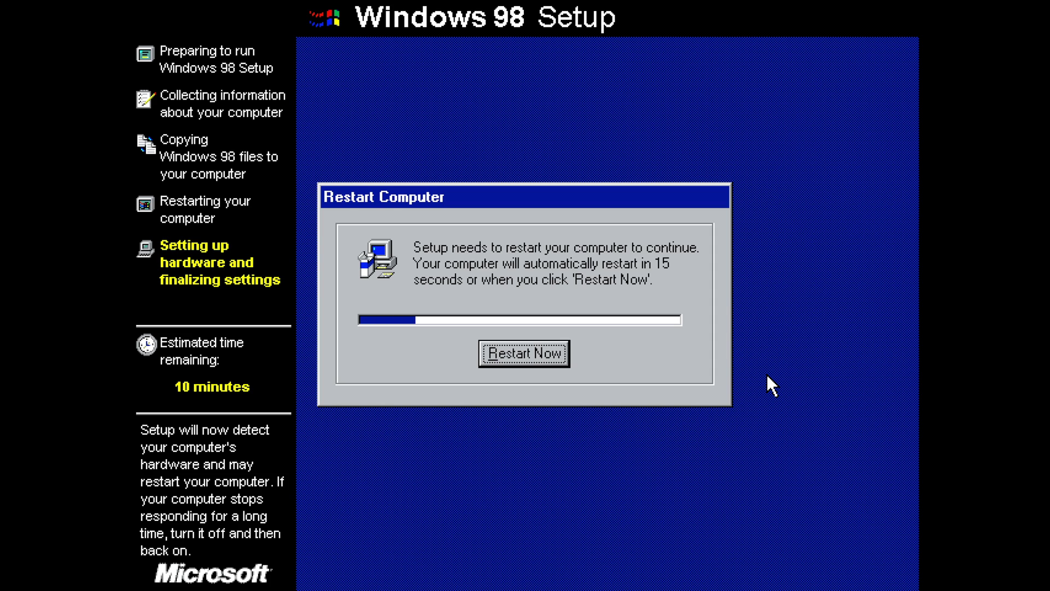
key("Return")
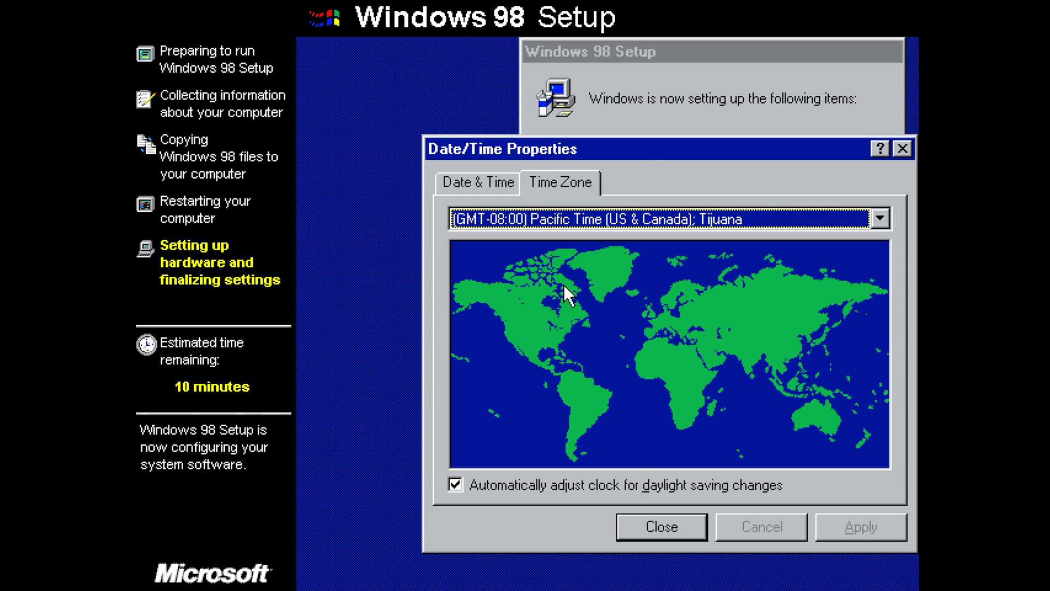
key("Return")
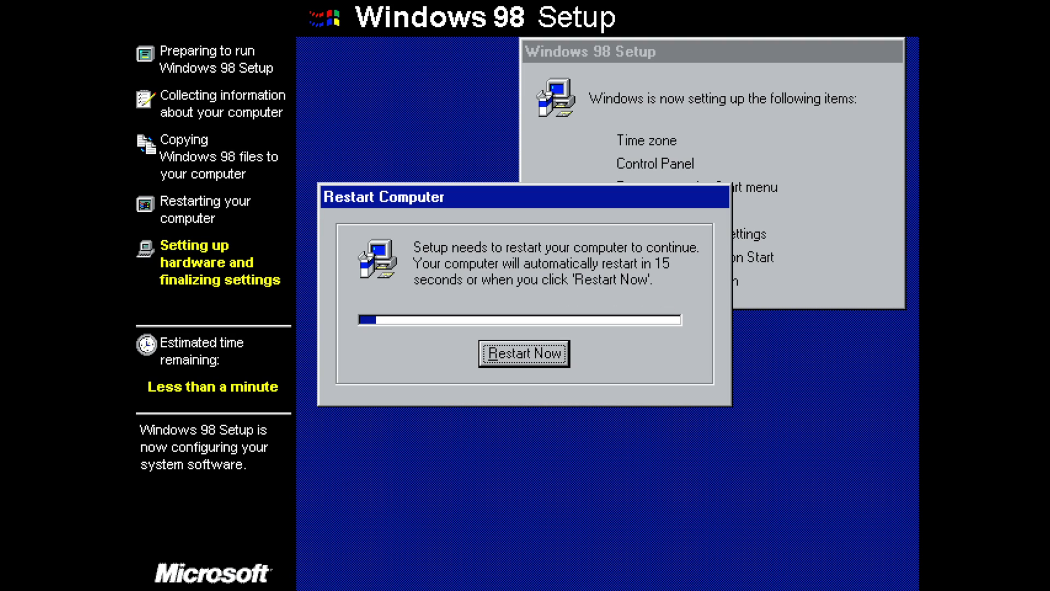
key("Return")
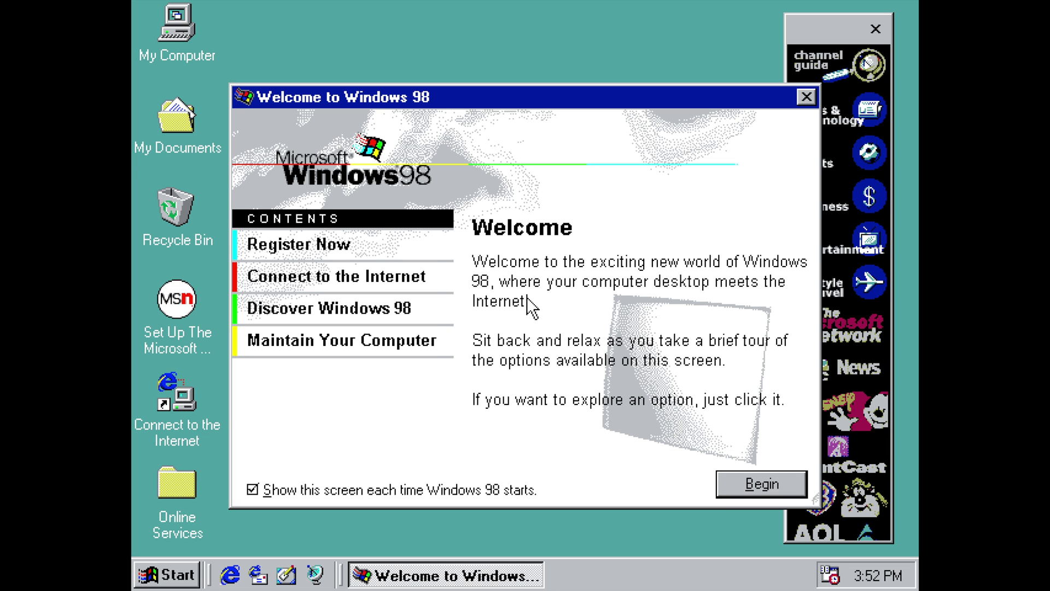
left_click(725, 495)
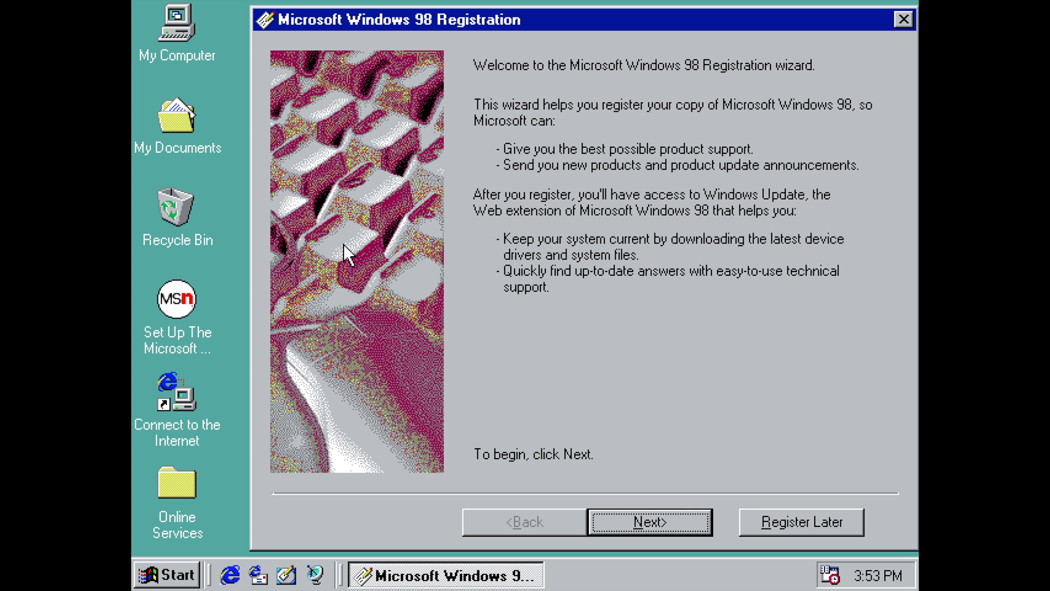
key("Return")
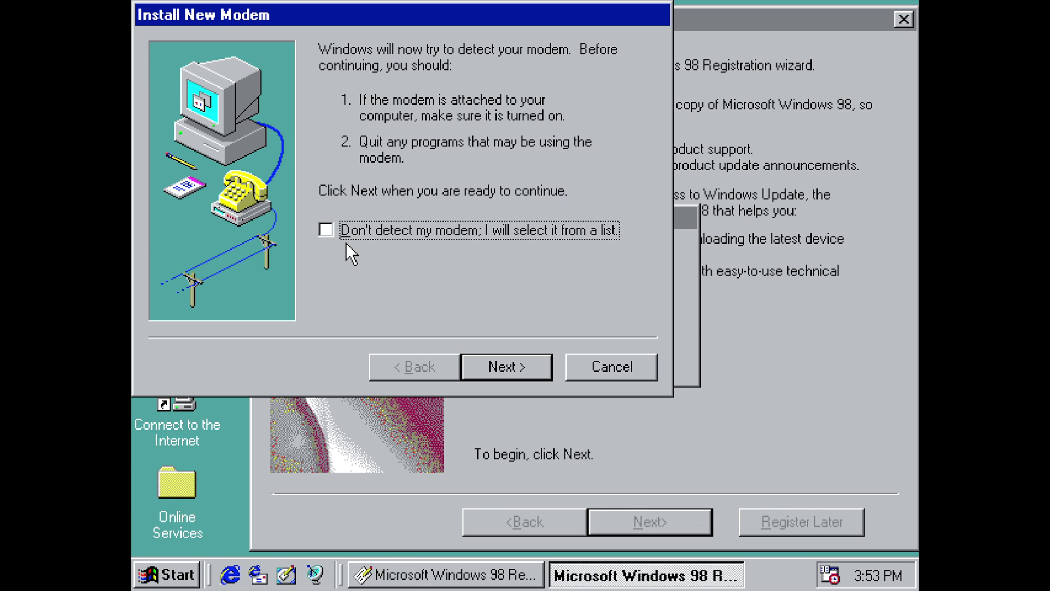
left_click(597, 360)
left_click(596, 360)
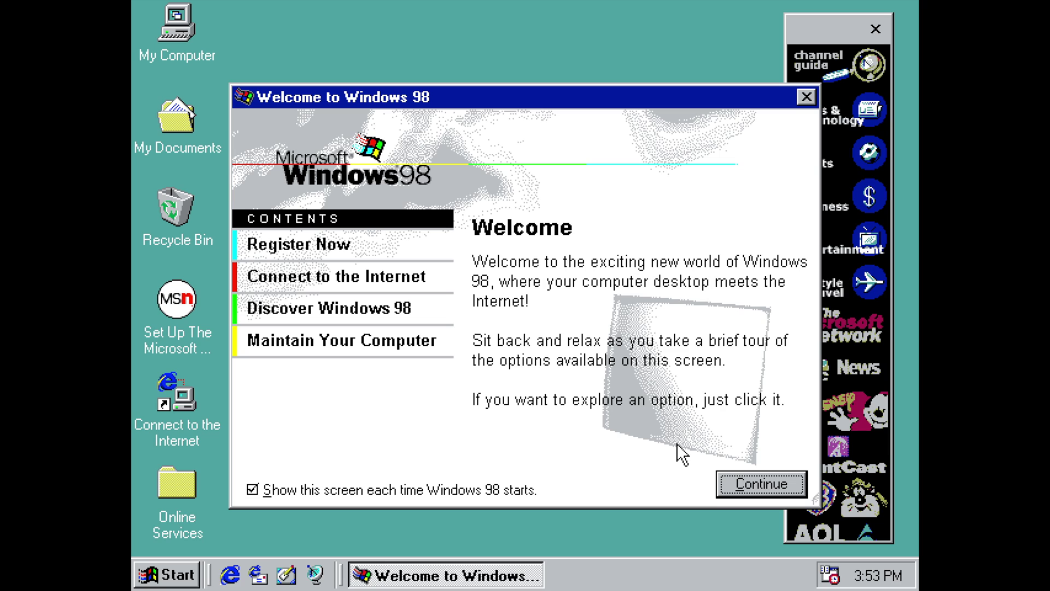
Close the Welcome to Windows 98 window and install VMware Tools without the HTML Help engine.
key("alt+F4")
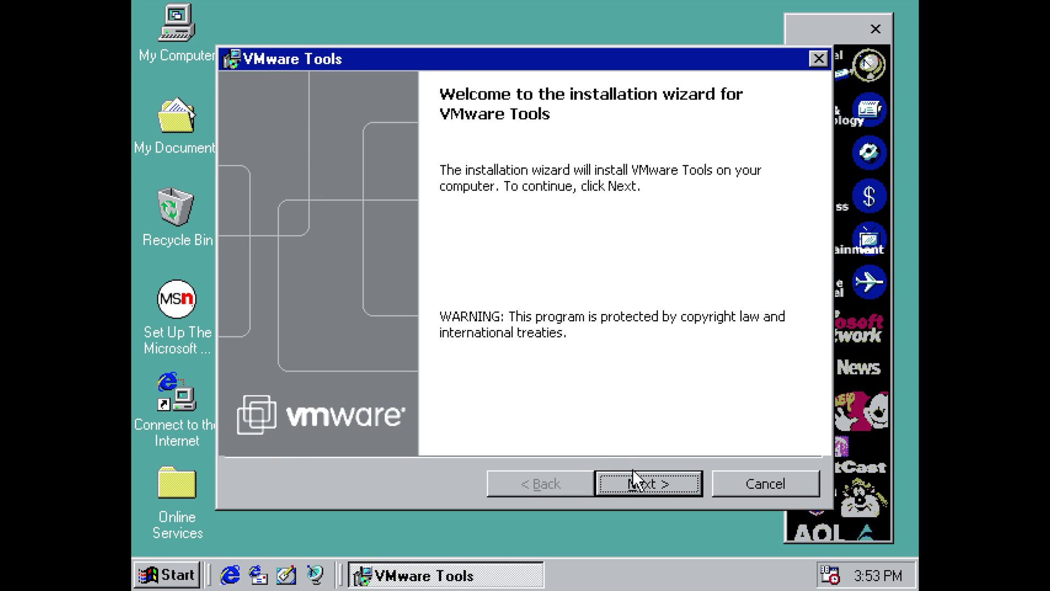
left_click(633, 472)
left_click(637, 475)
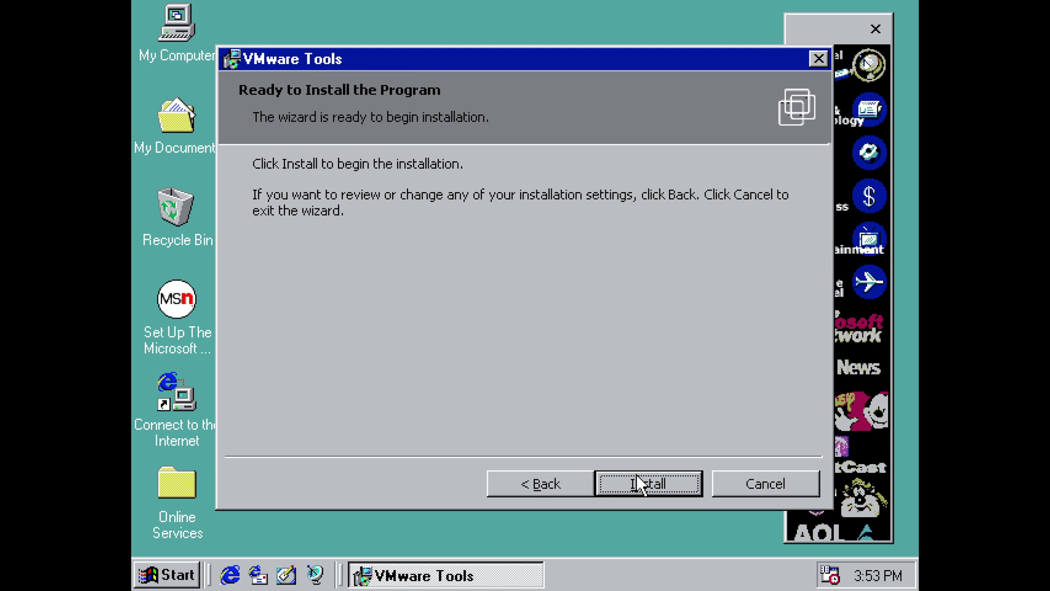
left_click(638, 483)
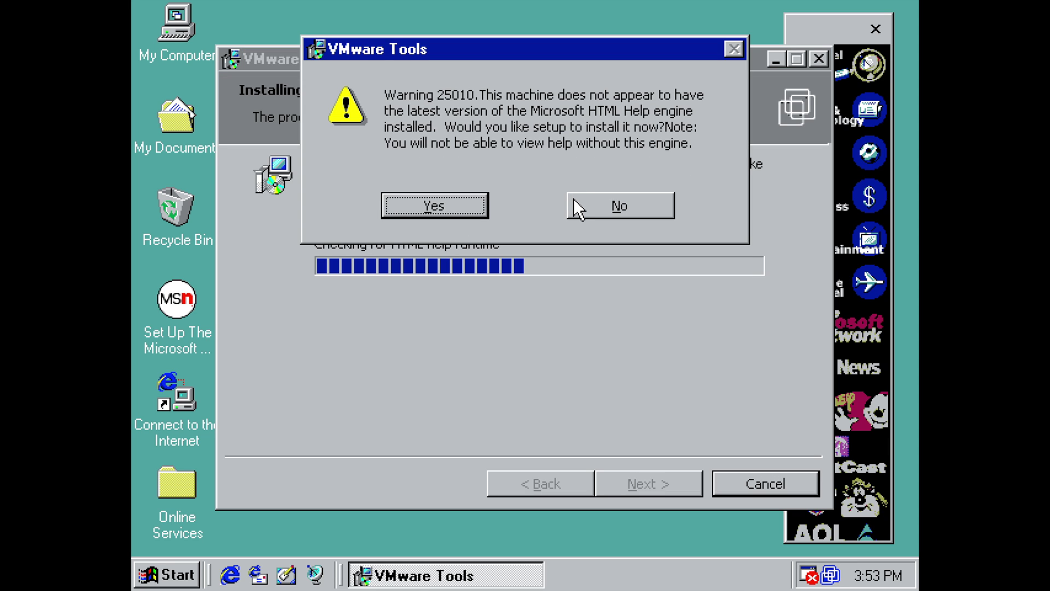
left_click(574, 199)
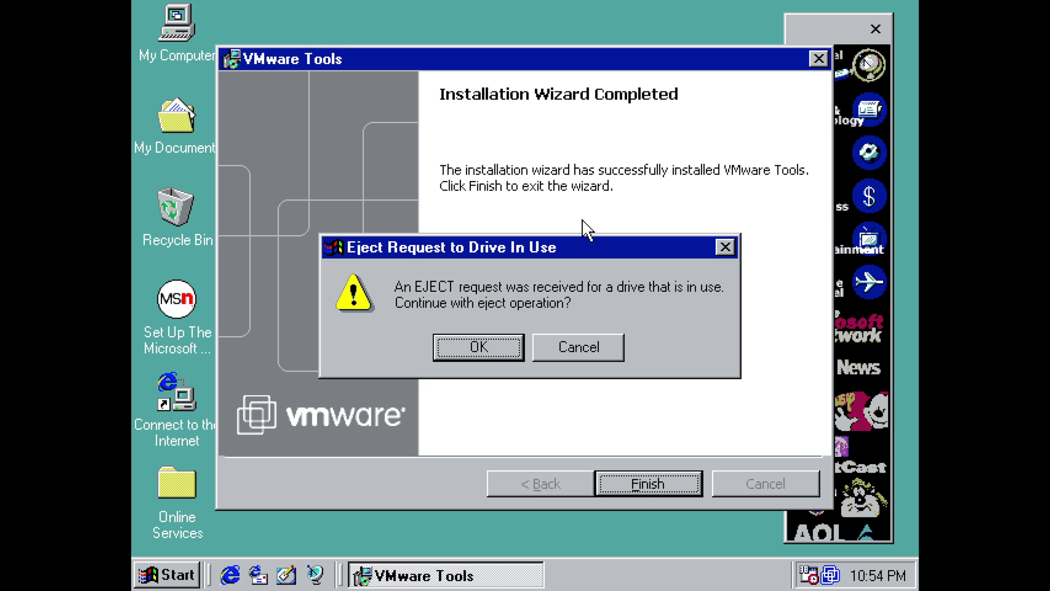
Allow the drive eject operation, then exit the VMware Tools wizard and restart the system.
left_click(517, 339)
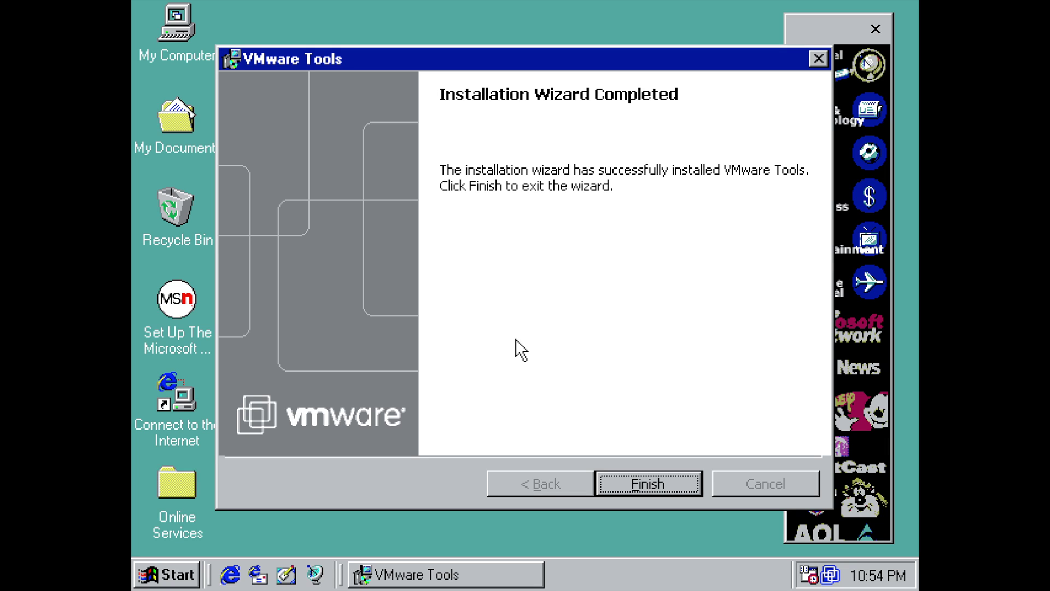
key("Return")
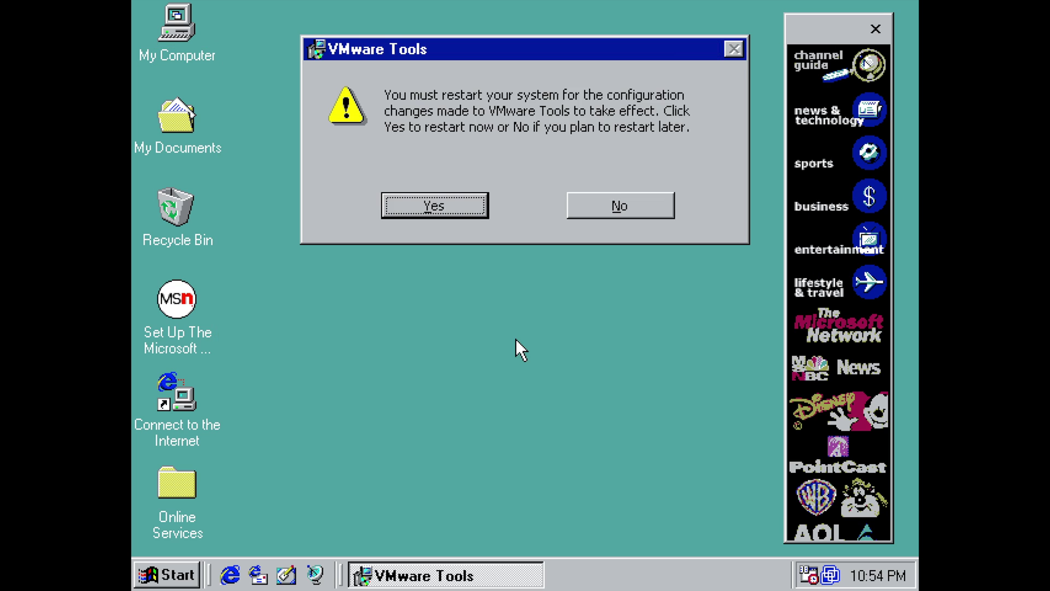
left_click(453, 204)
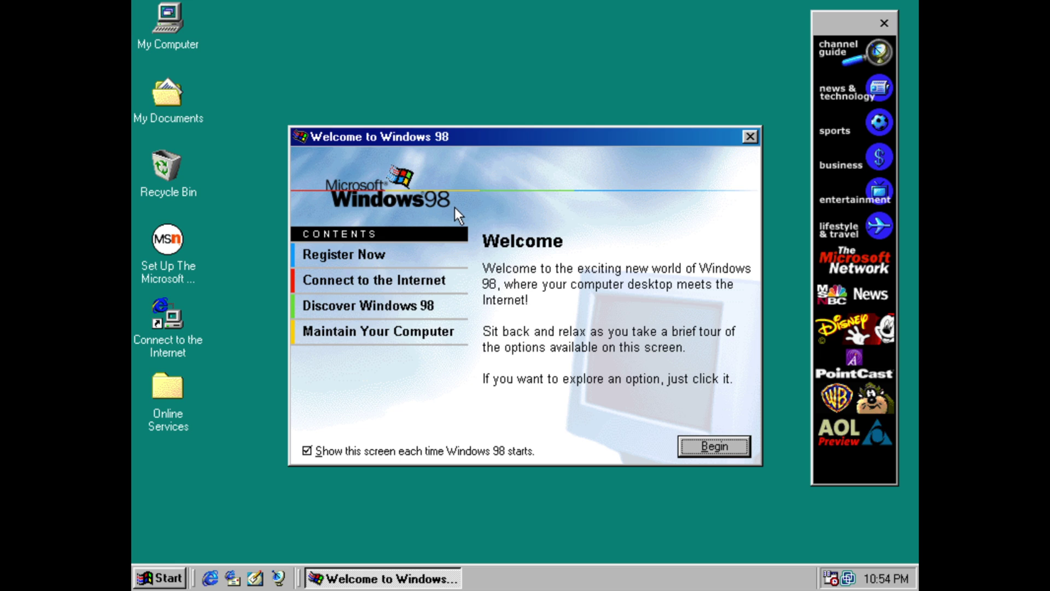
Postpone the Windows 98 registration and close the Welcome to Windows 98 window.
left_click(690, 444)
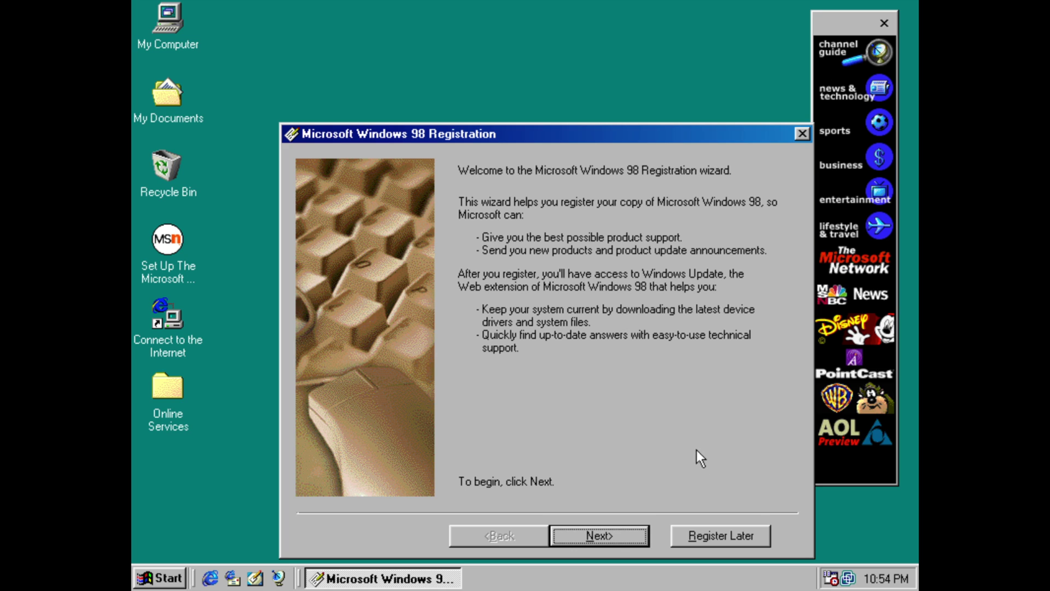
left_click(722, 536)
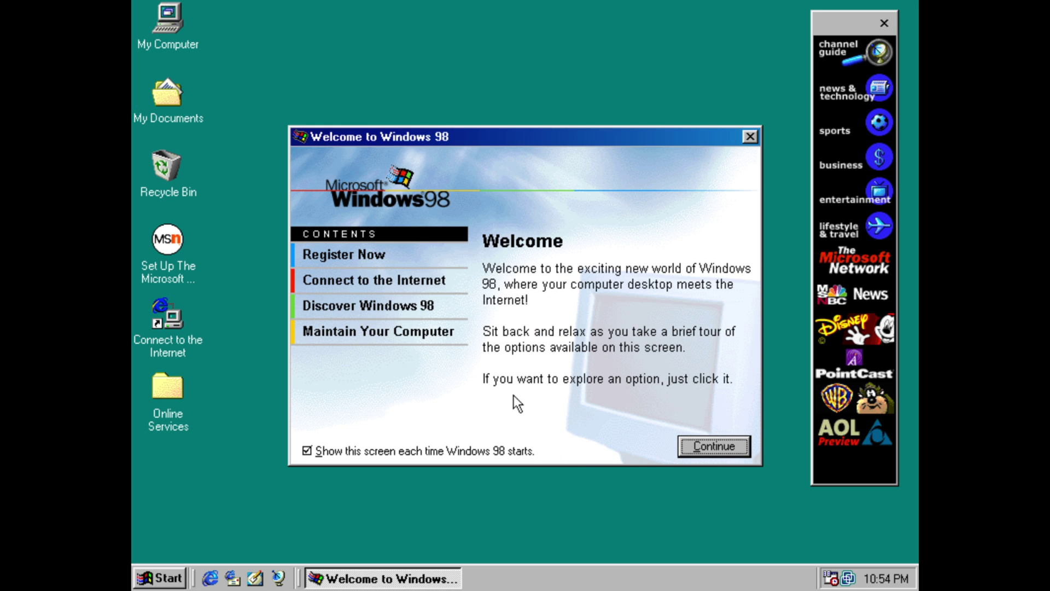
key("alt+F4")
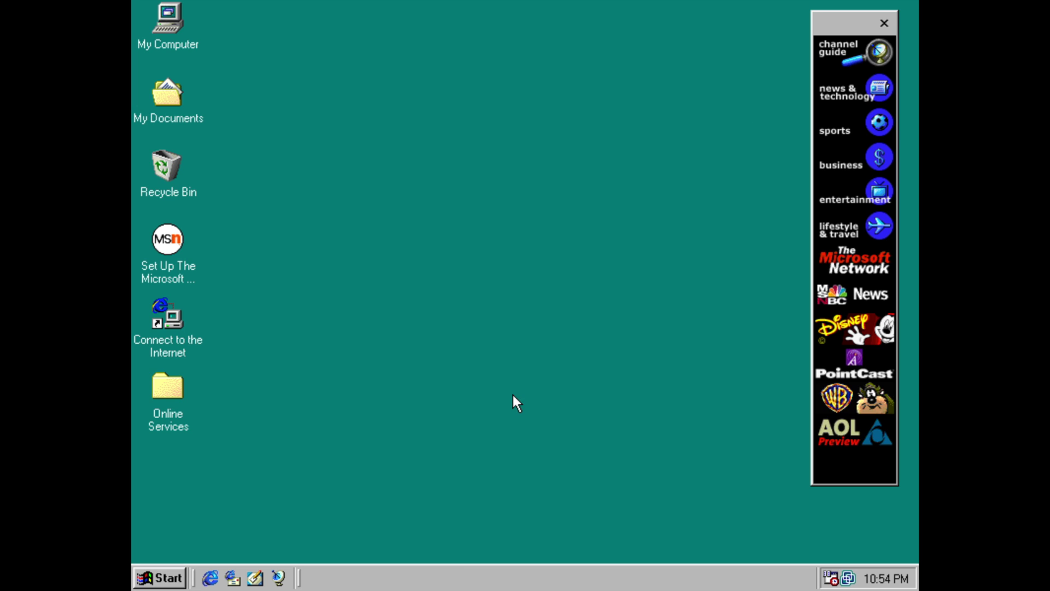
Open the properties of My Computer to view the general system information.
left_click(165, 16)
right_click(165, 18)
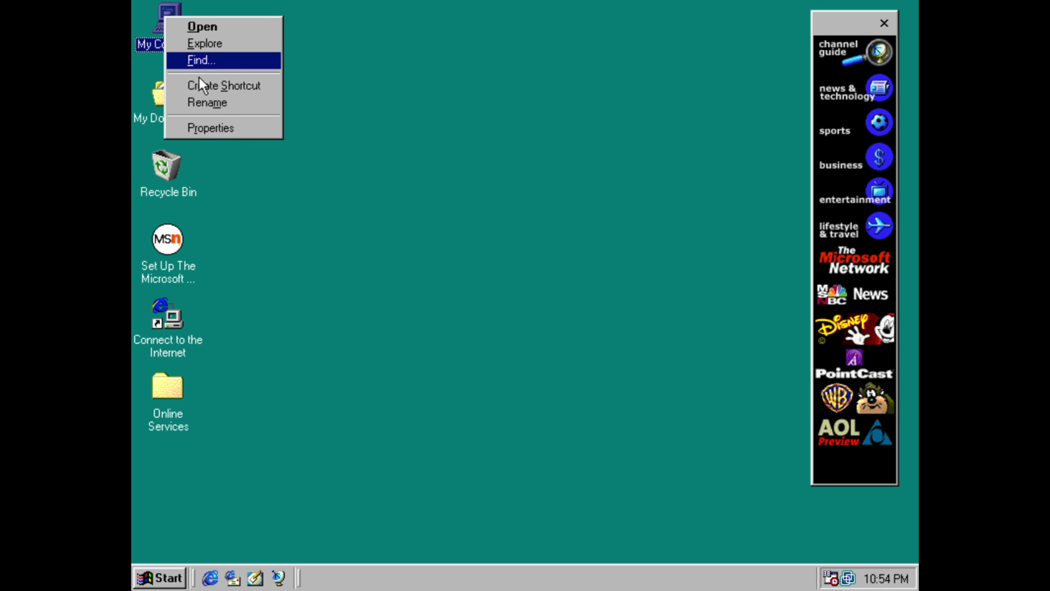
left_click(233, 132)
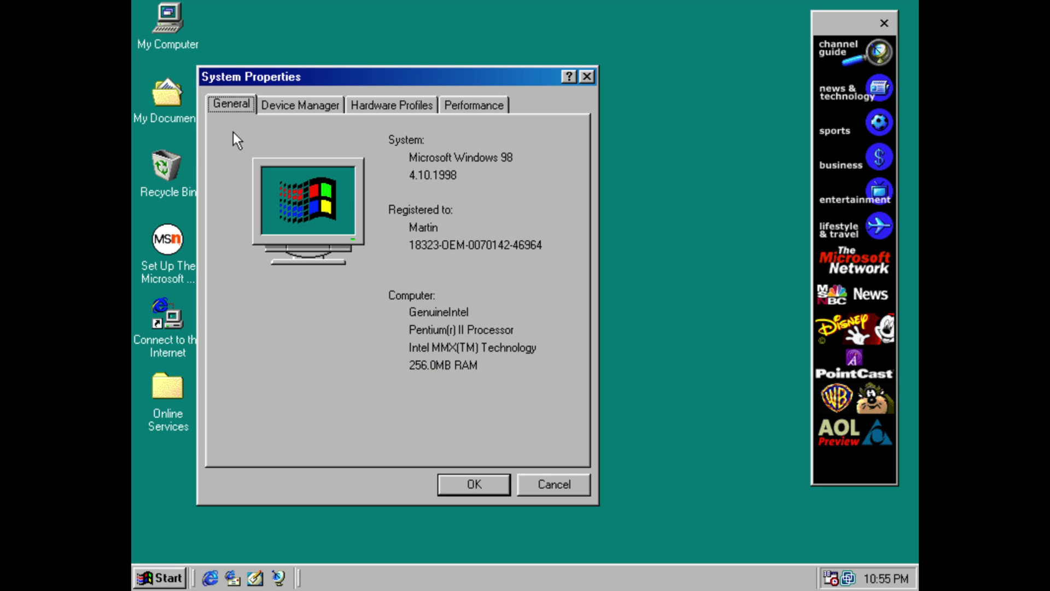